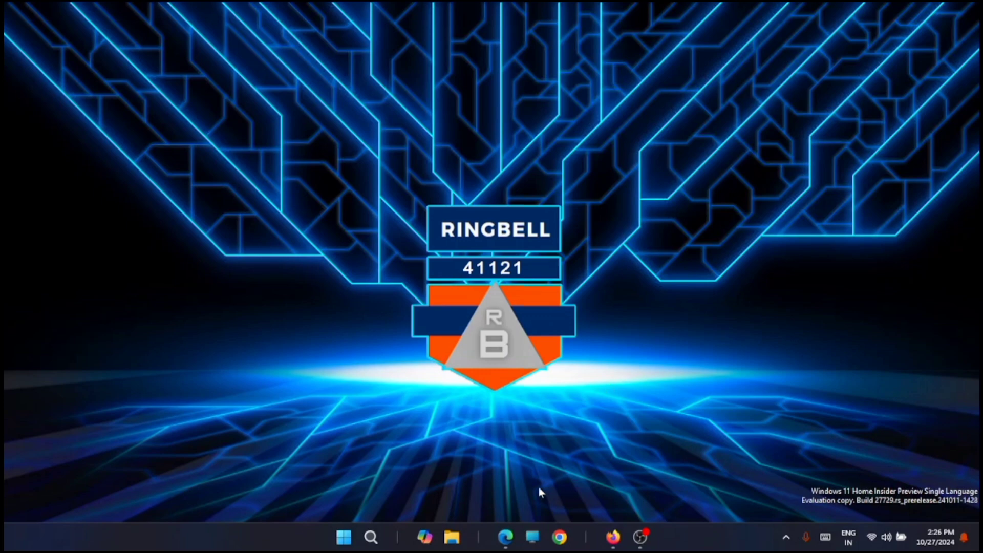
Switch to Edge and download flybyscript.zip from the assets of the Flyby11 0.10 release on GitHub
{"action": "mouse_move", "coordinate": [508, 541]}
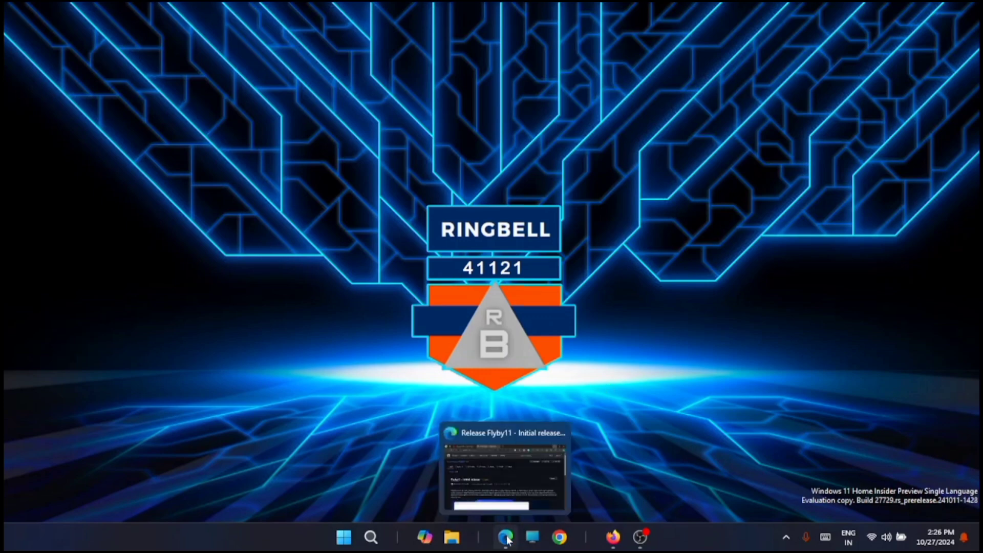
{"action": "left_click", "coordinate": [508, 541]}
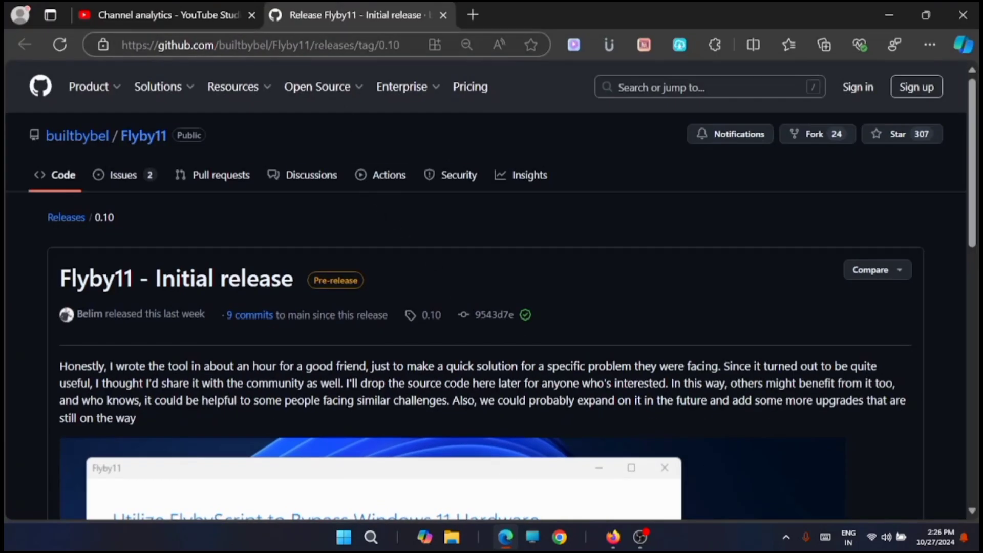
{"action": "left_click", "coordinate": [328, 46]}
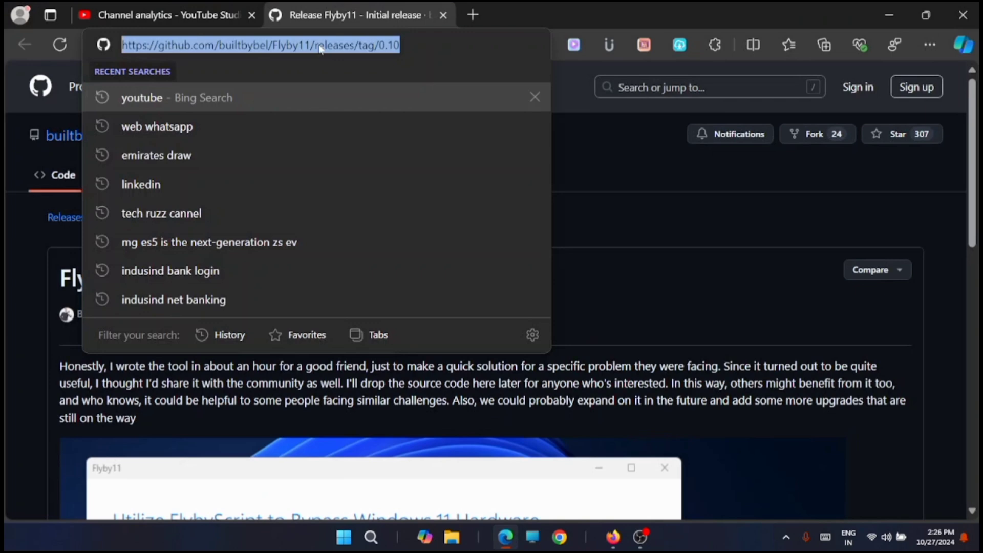
{"action": "left_click", "coordinate": [582, 174]}
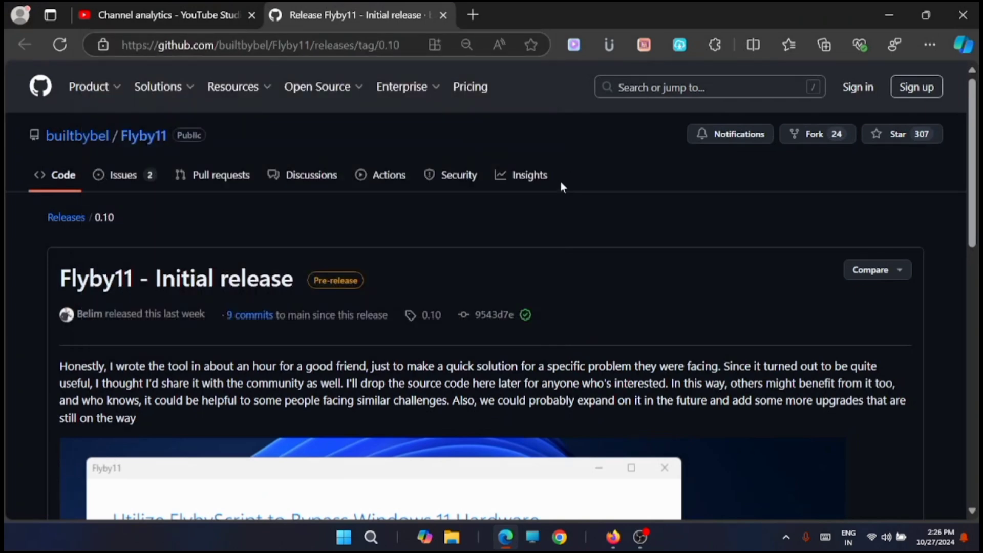
{"action": "scroll", "coordinate": [561, 185], "scroll_direction": "down", "scroll_amount": 10}
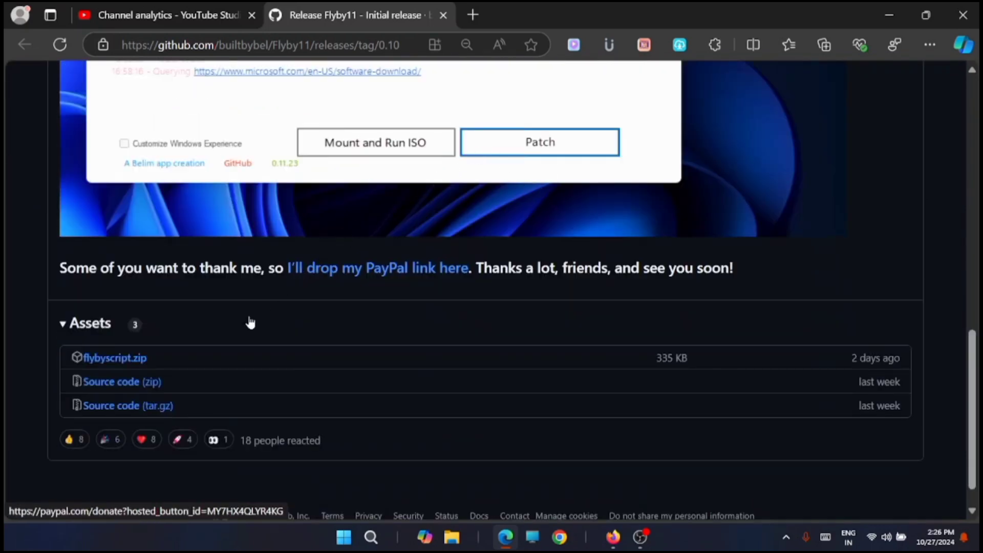
{"action": "left_click", "coordinate": [130, 362]}
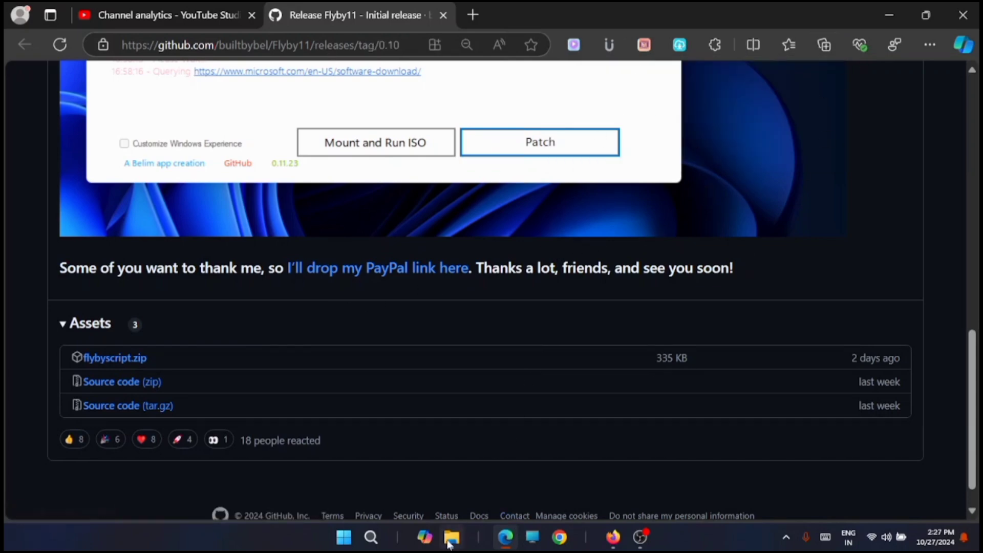
Switch to File Explorer and extract flybyscript.zip from E:\max into E:\max\flybyscript
{"action": "left_click", "coordinate": [450, 537]}
{"action": "left_click", "coordinate": [253, 129]}
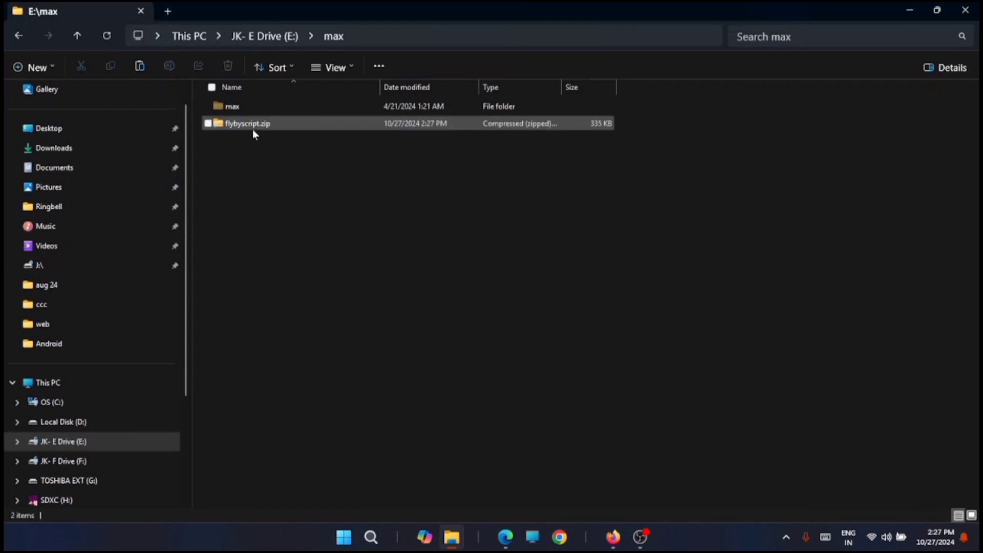
{"action": "right_click", "coordinate": [253, 128]}
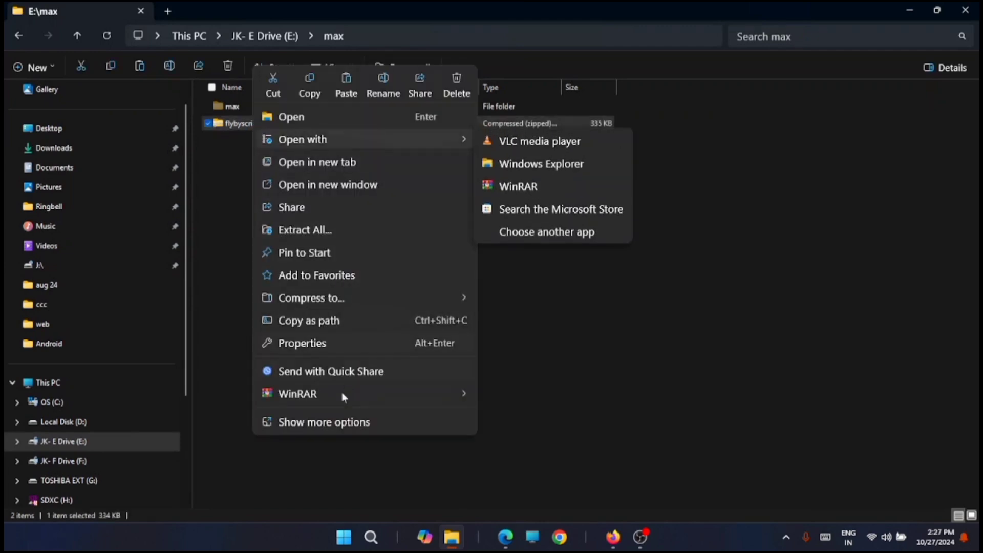
{"action": "left_click", "coordinate": [327, 230]}
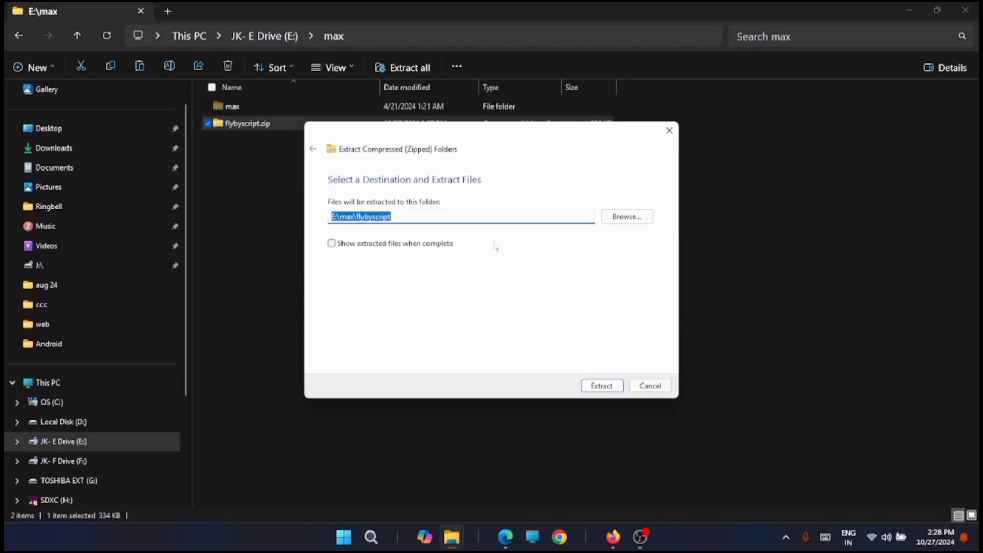
{"action": "left_click", "coordinate": [601, 386]}
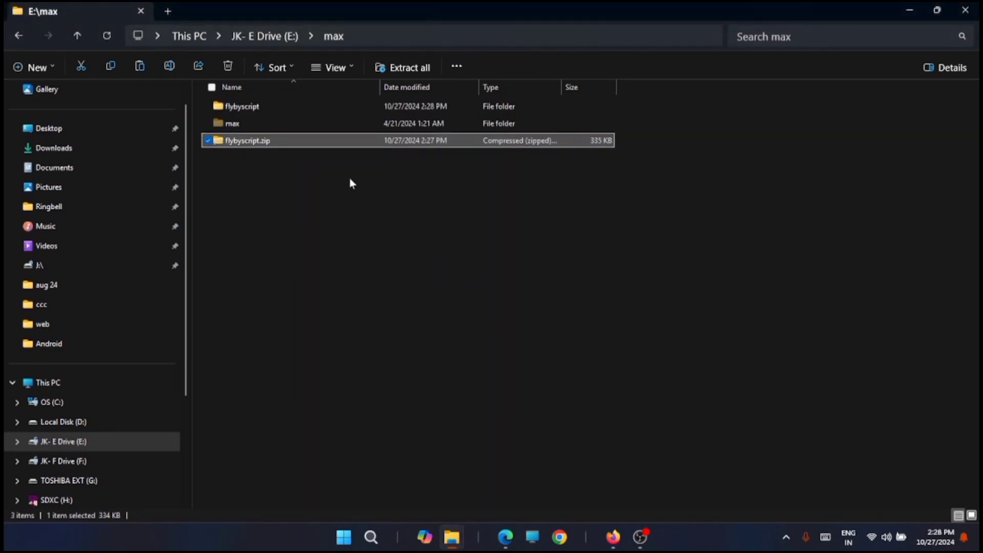
Launch Flyby11.exe from the extracted flybyscript folder and allow it to run despite the SmartScreen block
{"action": "double_click", "coordinate": [269, 105]}
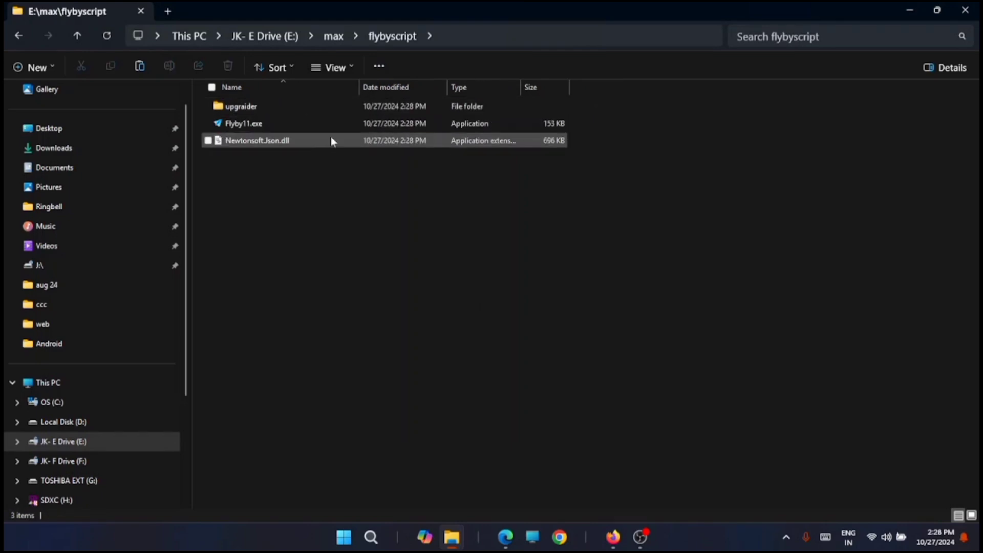
{"action": "double_click", "coordinate": [270, 124]}
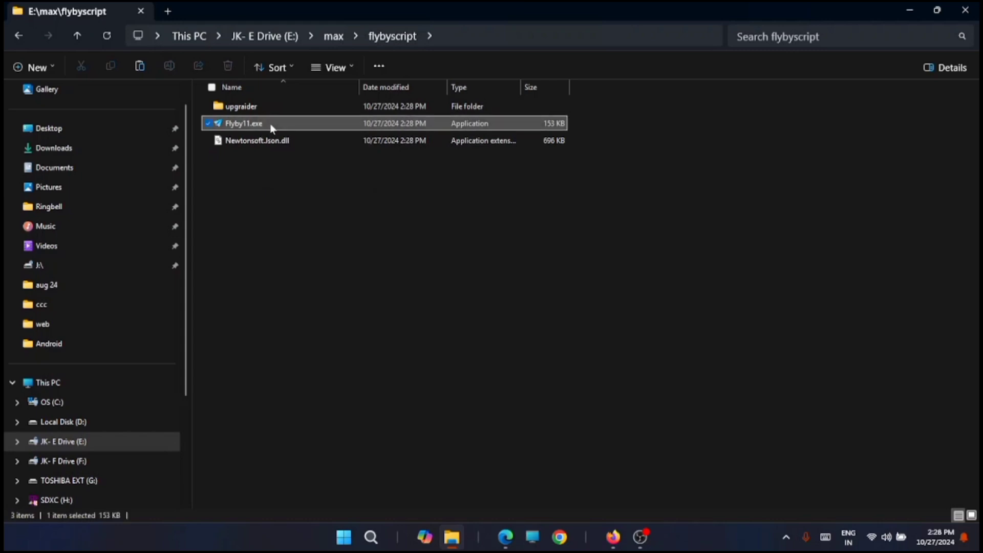
{"action": "left_click", "coordinate": [382, 203]}
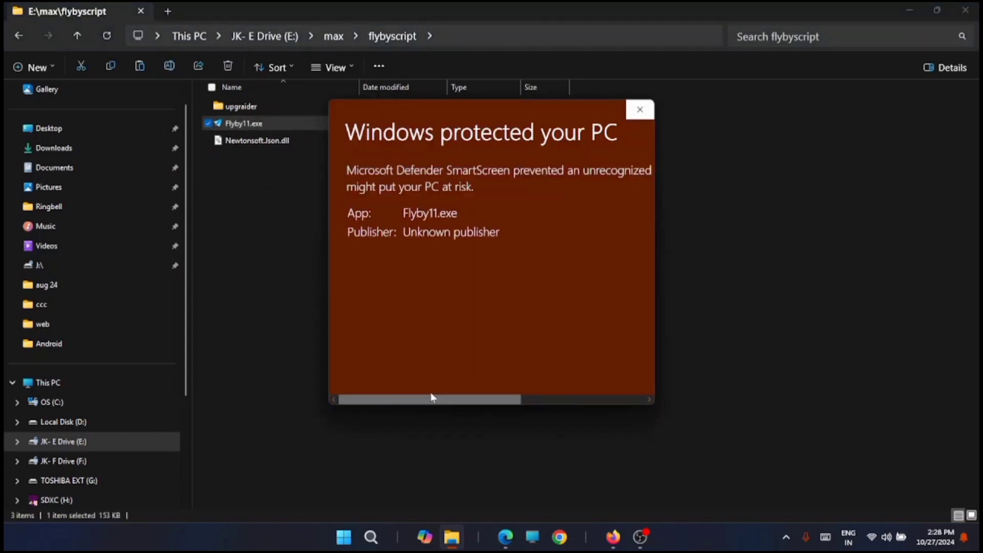
{"action": "left_click_drag", "start_coordinate": [509, 398], "coordinate": [605, 395]}
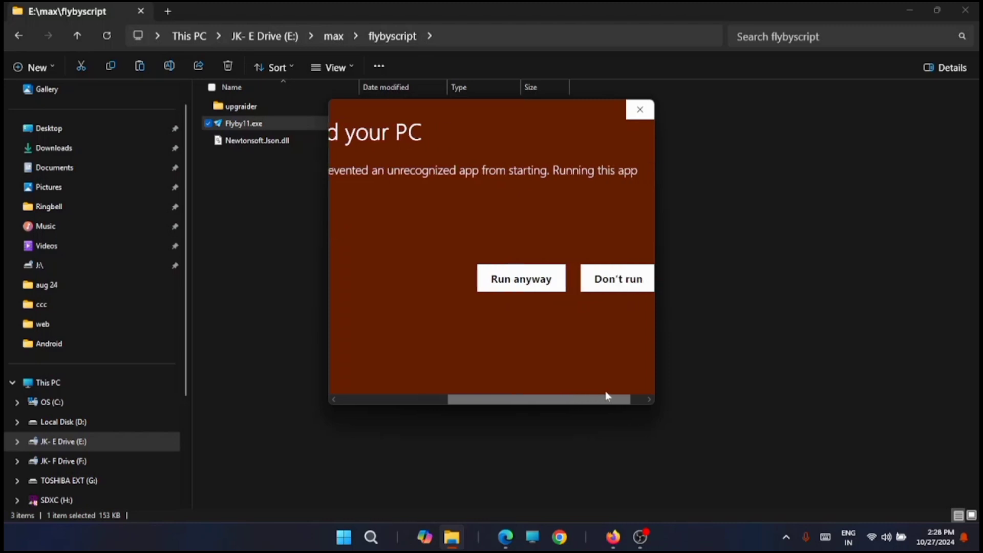
{"action": "left_click", "coordinate": [524, 283]}
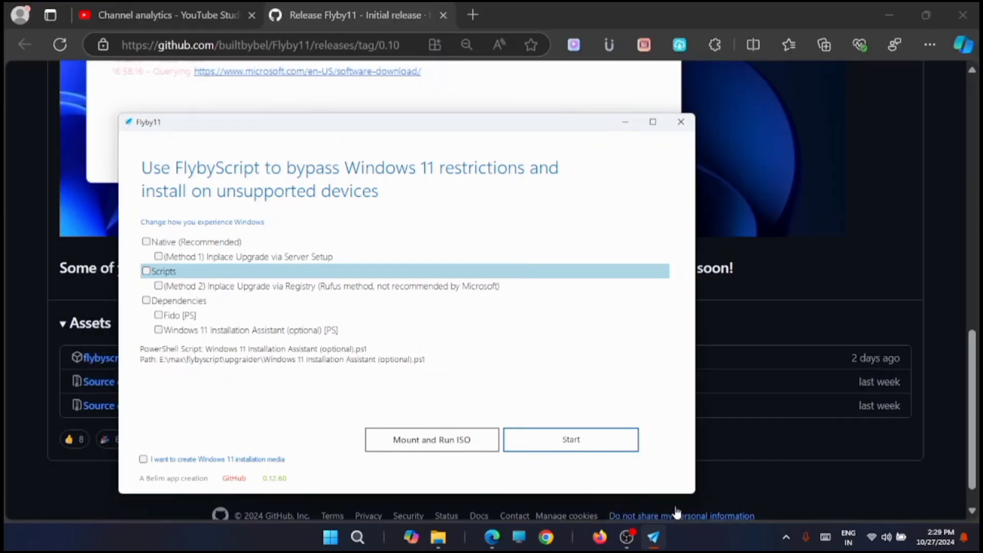
Minimize the browser, then select (Method 1) Inplace Upgrade via Server Setup in Flyby11 and start the process
{"action": "left_click", "coordinate": [895, 18]}
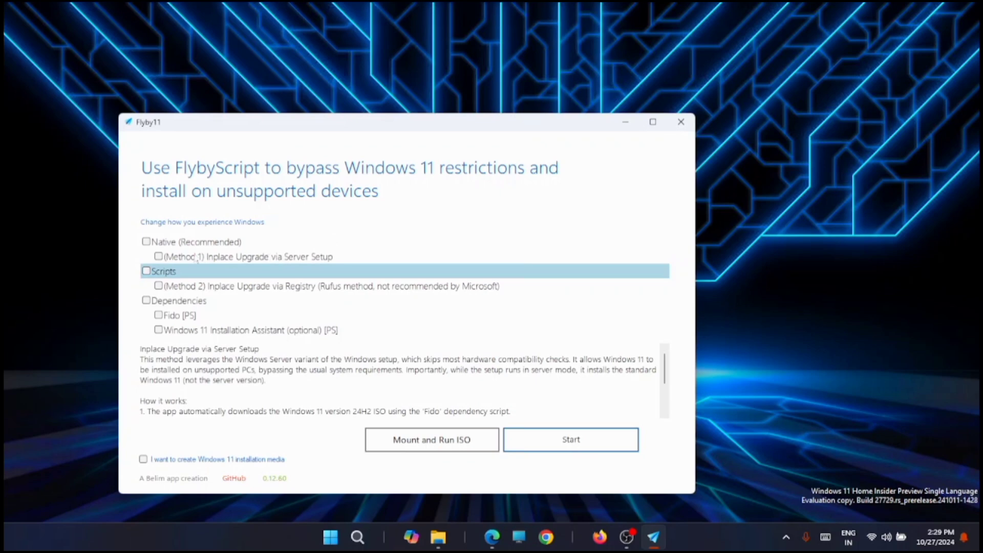
{"action": "left_click", "coordinate": [159, 259]}
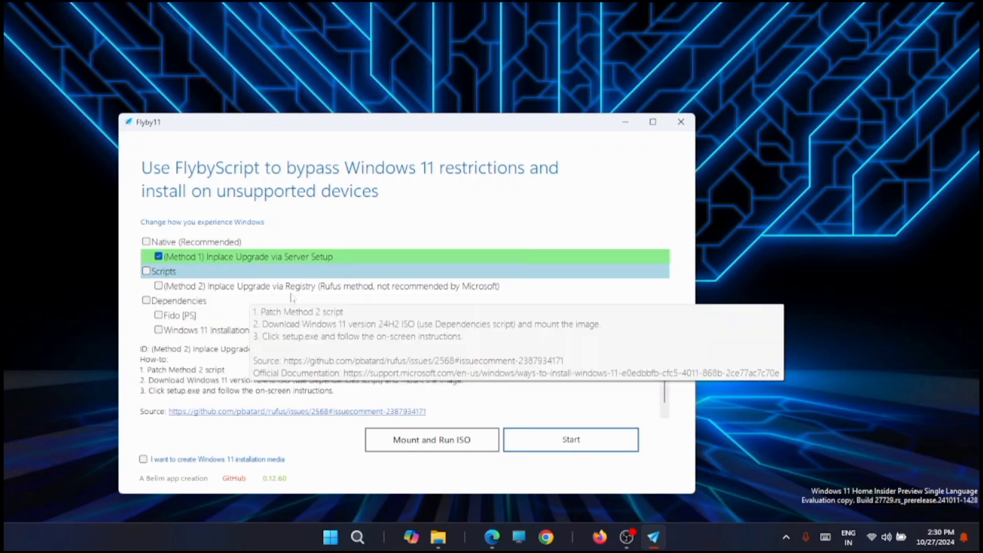
{"action": "mouse_move", "coordinate": [324, 288]}
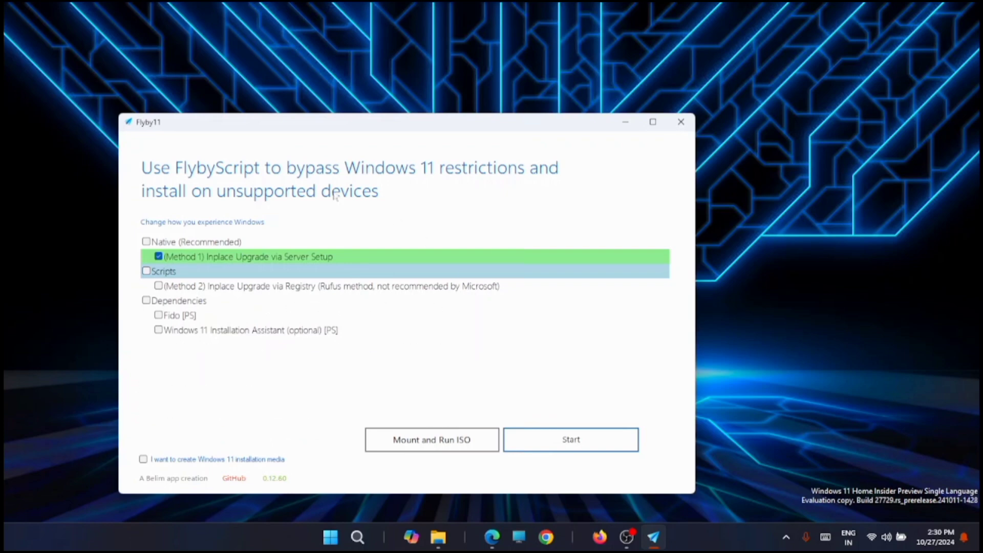
{"action": "mouse_move", "coordinate": [351, 254]}
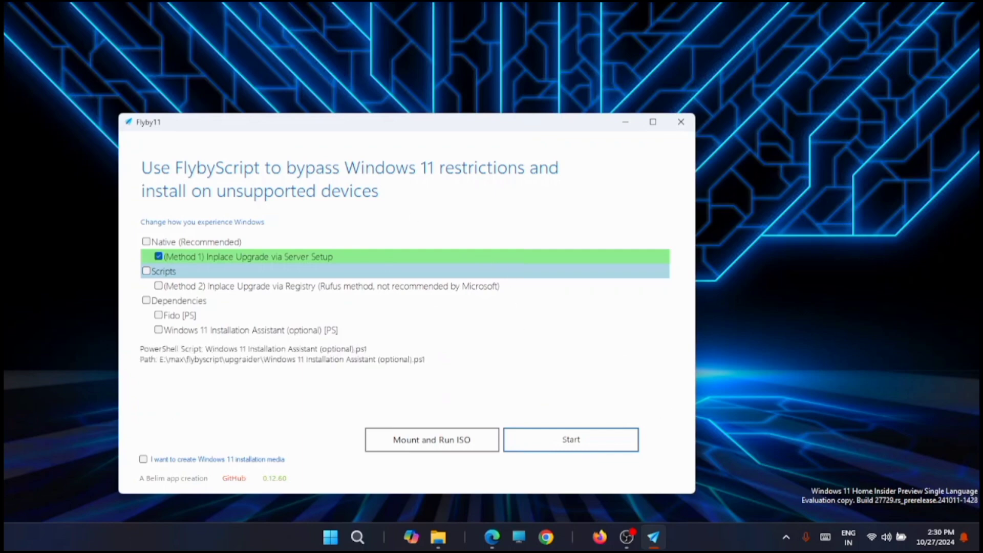
{"action": "left_click", "coordinate": [568, 449]}
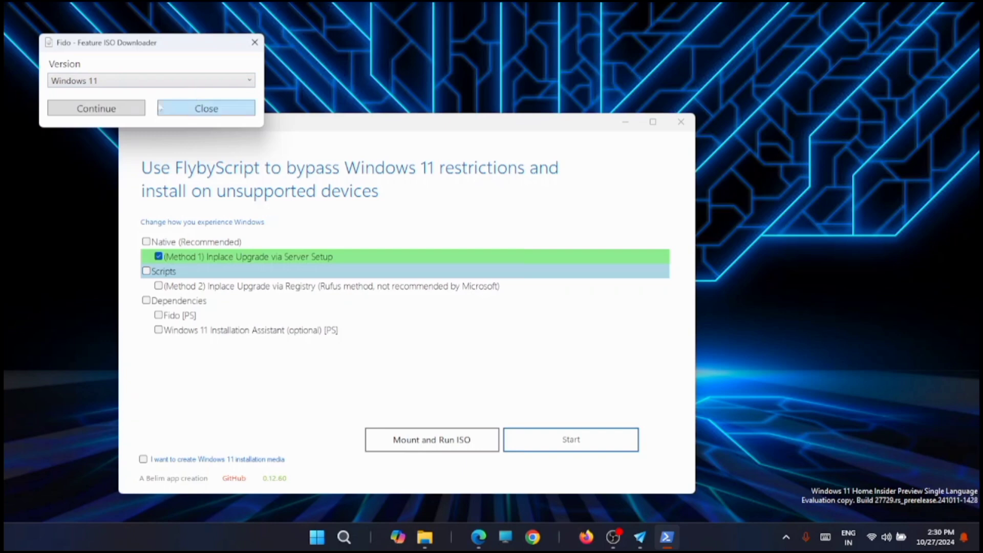
Download the Windows 11 24H2 (Build 26100.1742 - 2024.10) Home/Pro/Edu ISO in English International for x64 with Fido
{"action": "left_click", "coordinate": [123, 111]}
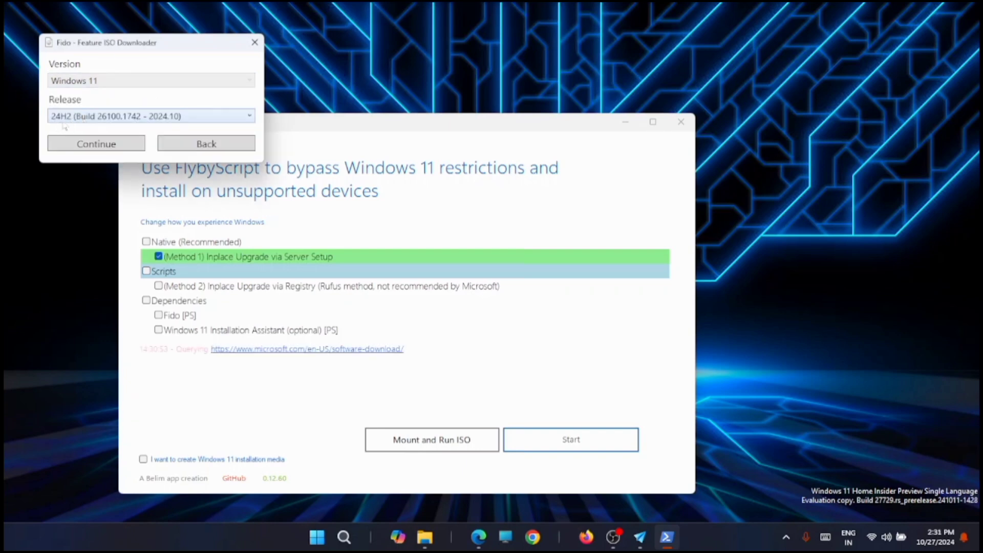
{"action": "left_click", "coordinate": [119, 146]}
{"action": "left_click", "coordinate": [156, 154]}
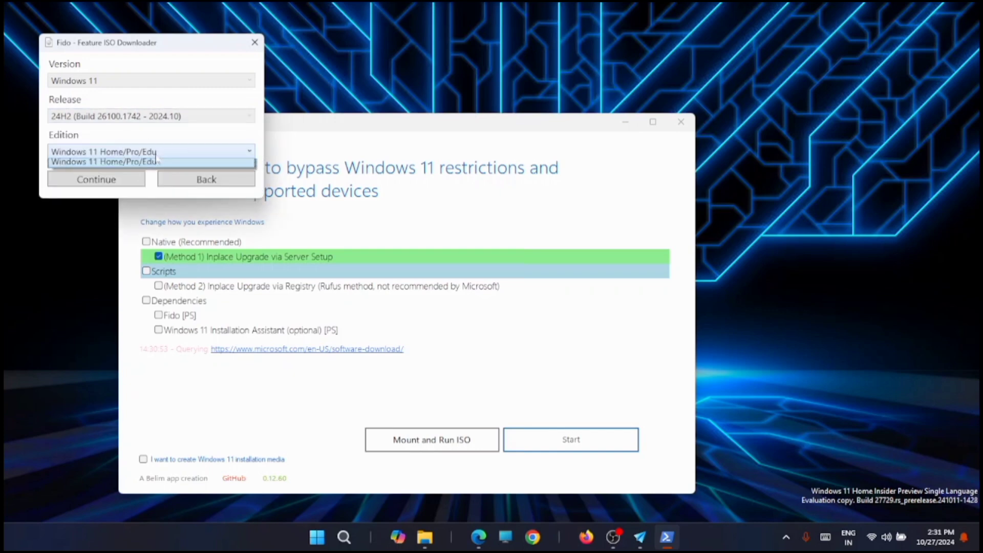
{"action": "left_click", "coordinate": [157, 164]}
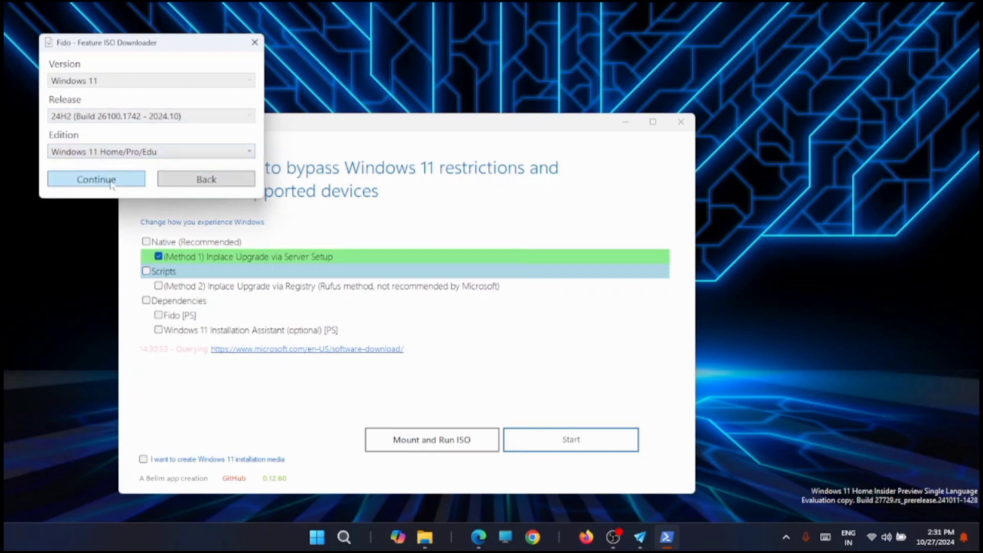
{"action": "left_click", "coordinate": [112, 184]}
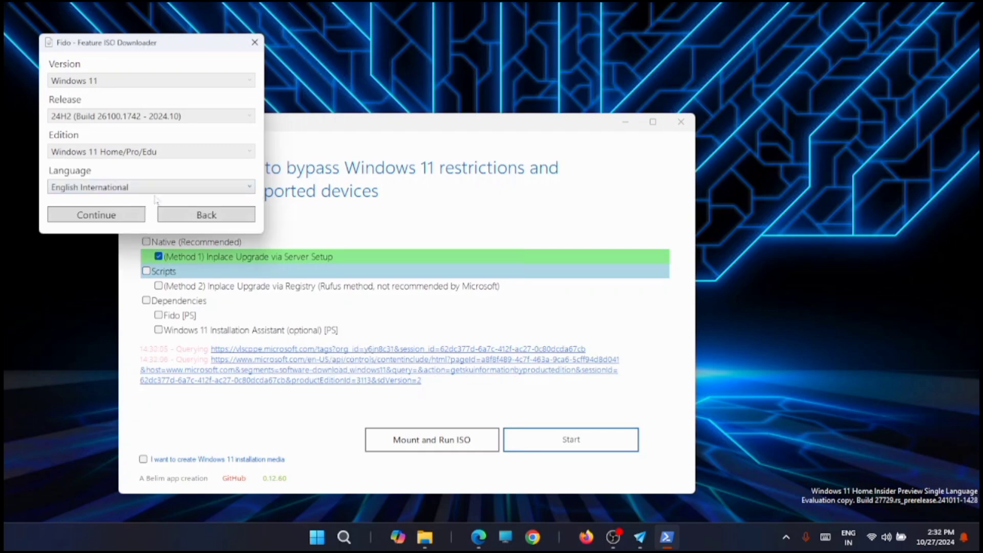
{"action": "left_click", "coordinate": [123, 221]}
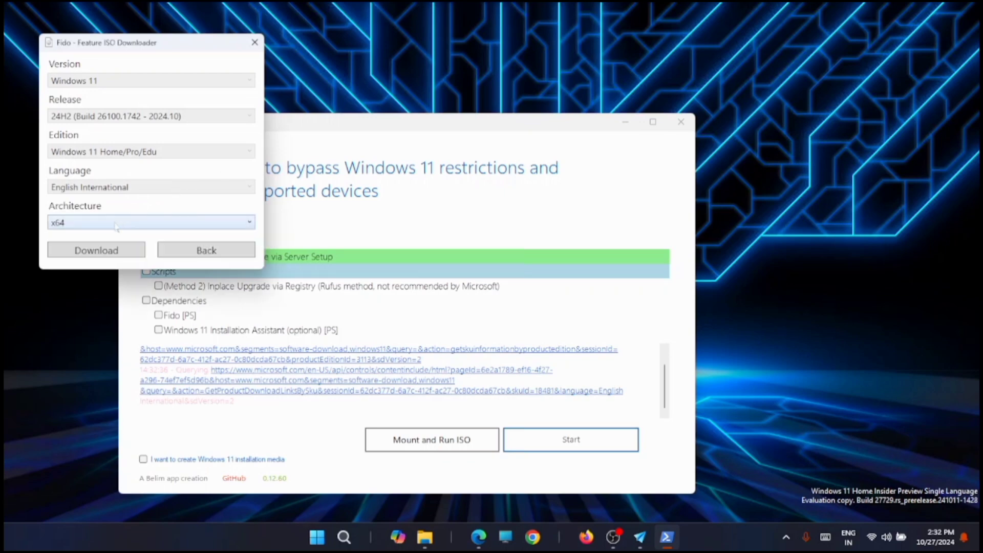
{"action": "left_click", "coordinate": [125, 227]}
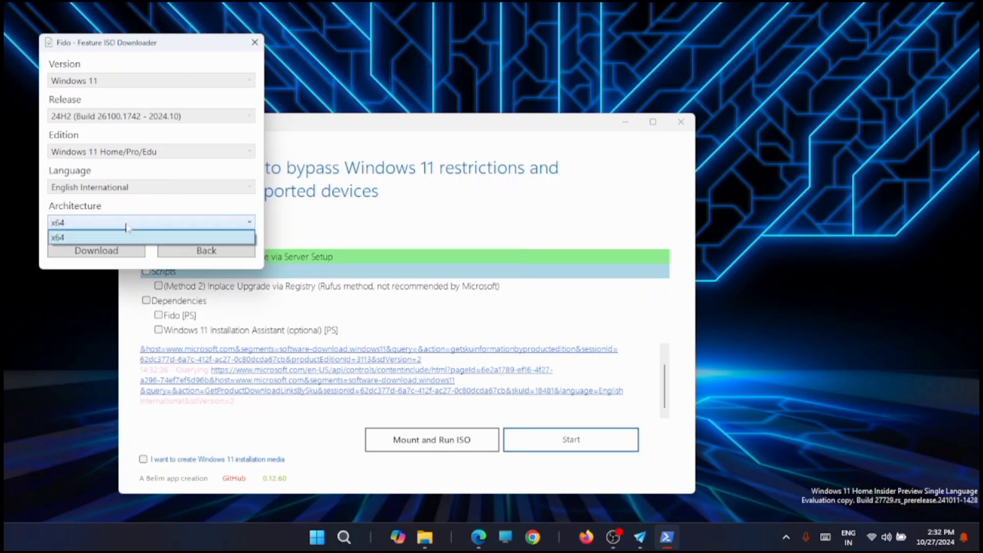
{"action": "left_click", "coordinate": [126, 228]}
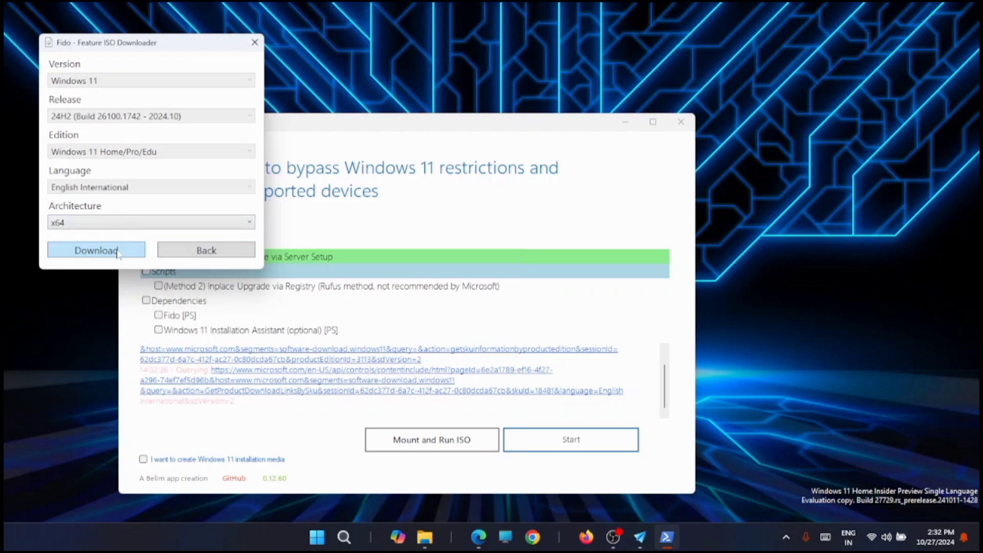
{"action": "left_click", "coordinate": [118, 251]}
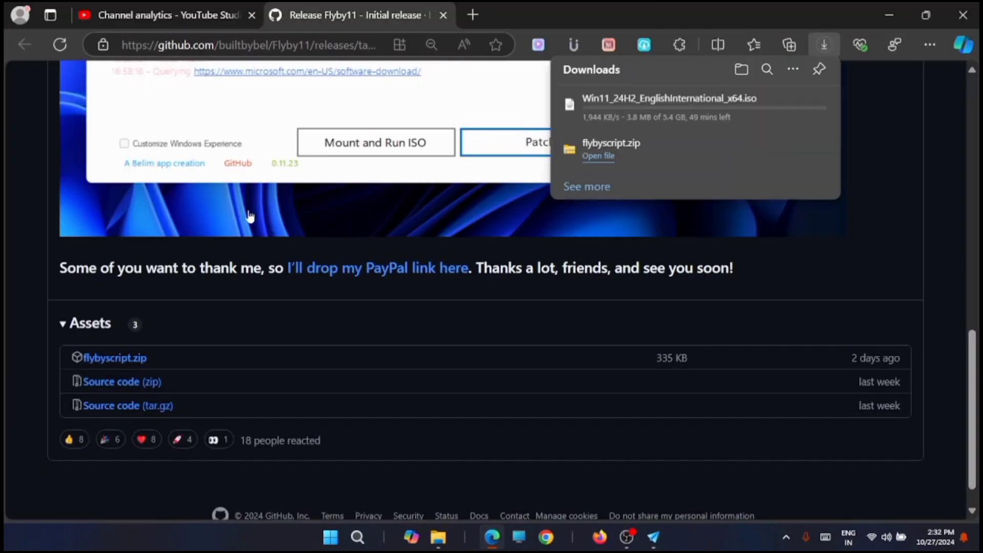
Switch back to Flyby11 from the browser's download list and minimize the browser window
{"action": "mouse_move", "coordinate": [713, 130]}
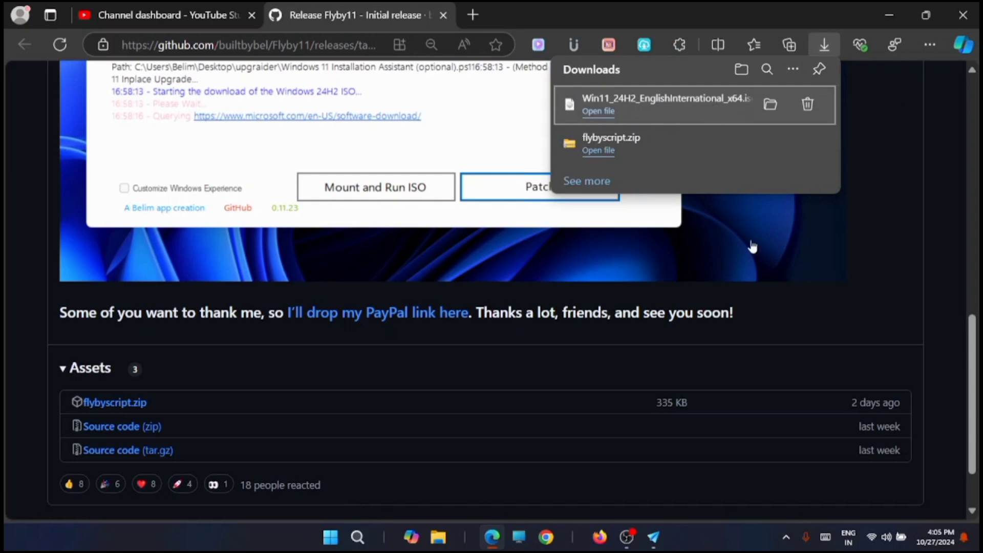
{"action": "mouse_move", "coordinate": [660, 541]}
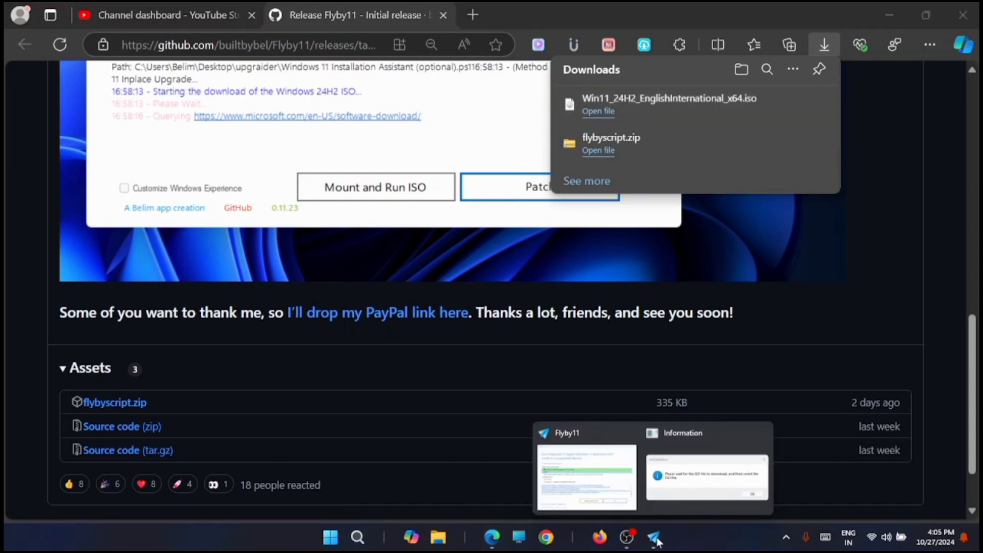
{"action": "left_click", "coordinate": [602, 449]}
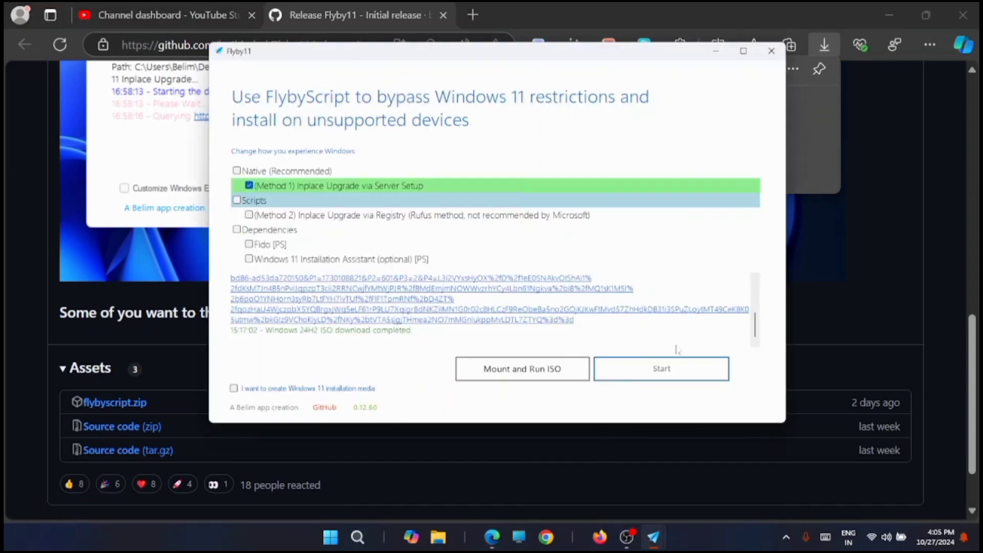
{"action": "left_click", "coordinate": [895, 22]}
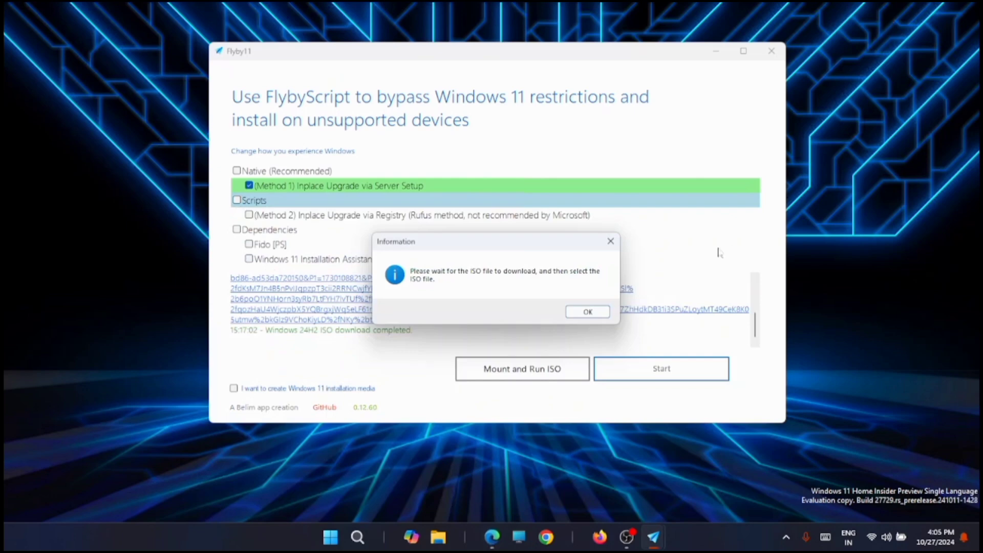
Acknowledge the download and ISO selection notices, then choose Win11_24H2_EnglishInternational_x64.iso from the Downloads folder and confirm mounting it
{"action": "left_click", "coordinate": [589, 312]}
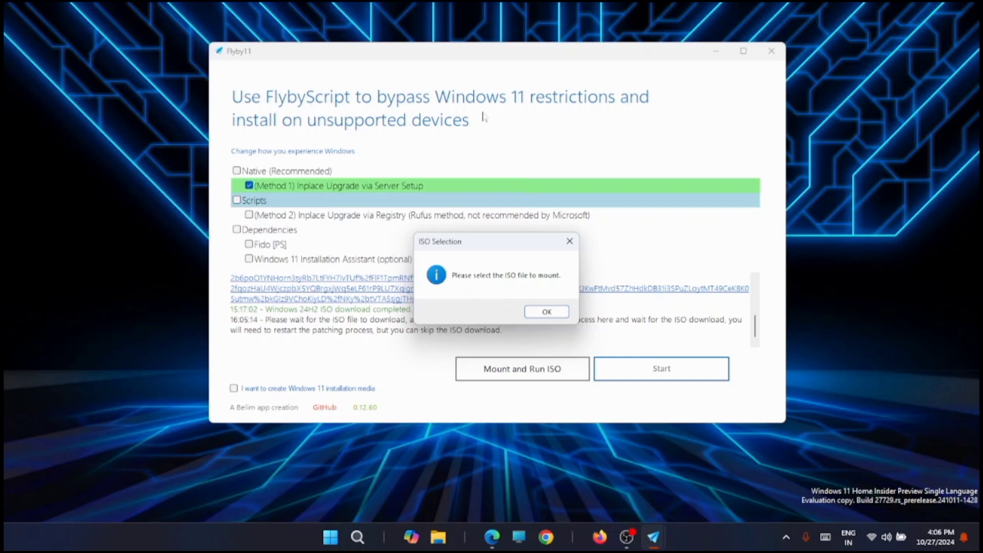
{"action": "left_click", "coordinate": [530, 311]}
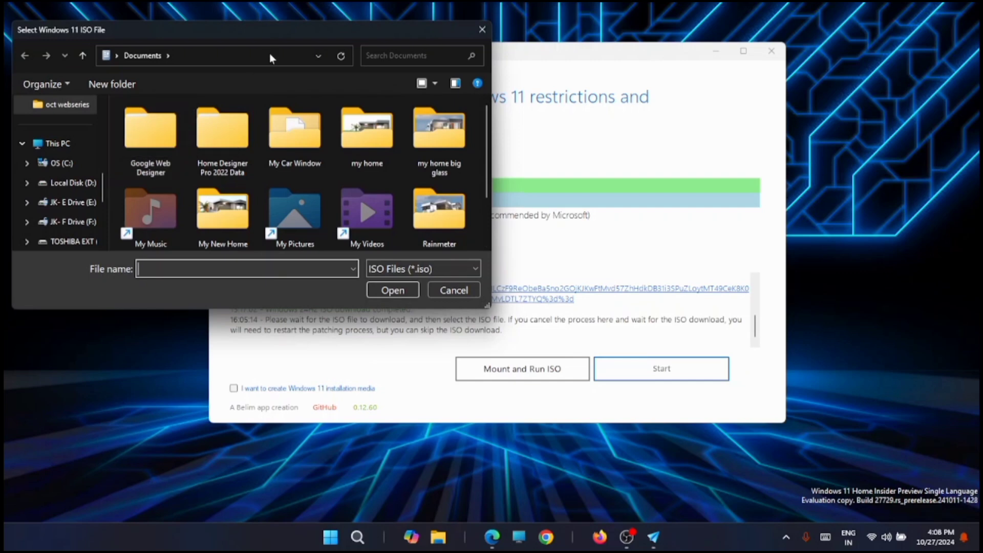
{"action": "left_click", "coordinate": [270, 54]}
{"action": "key", "text": "alt+Up"}
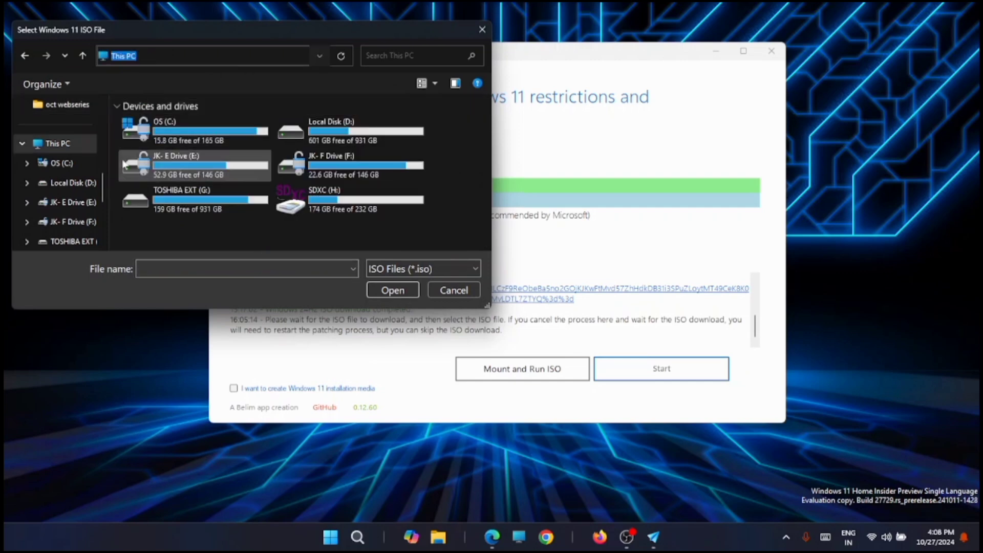
{"action": "scroll", "coordinate": [76, 204], "scroll_direction": "down", "scroll_amount": 5}
{"action": "scroll", "coordinate": [76, 206], "scroll_direction": "up", "scroll_amount": 2}
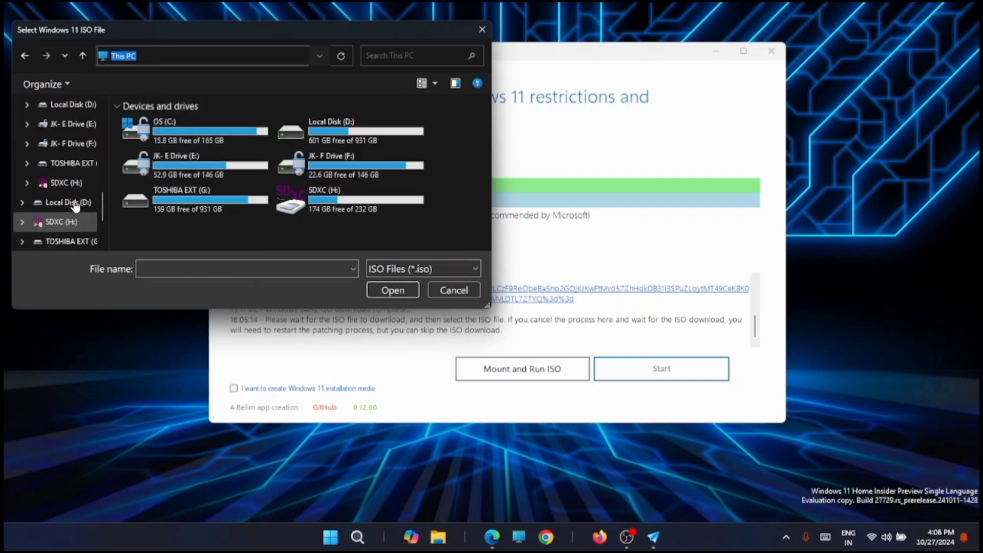
{"action": "scroll", "coordinate": [76, 205], "scroll_direction": "up", "scroll_amount": 6}
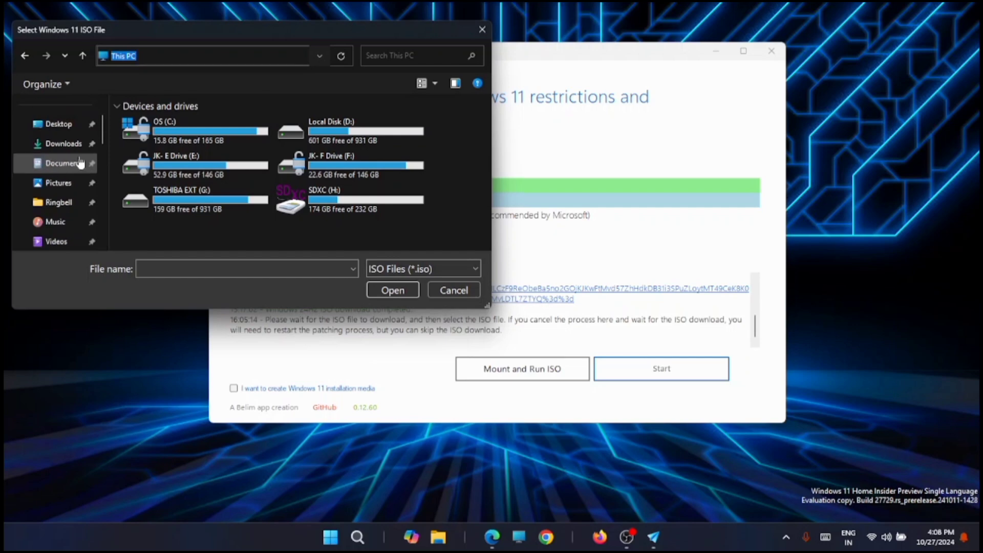
{"action": "left_click", "coordinate": [73, 146]}
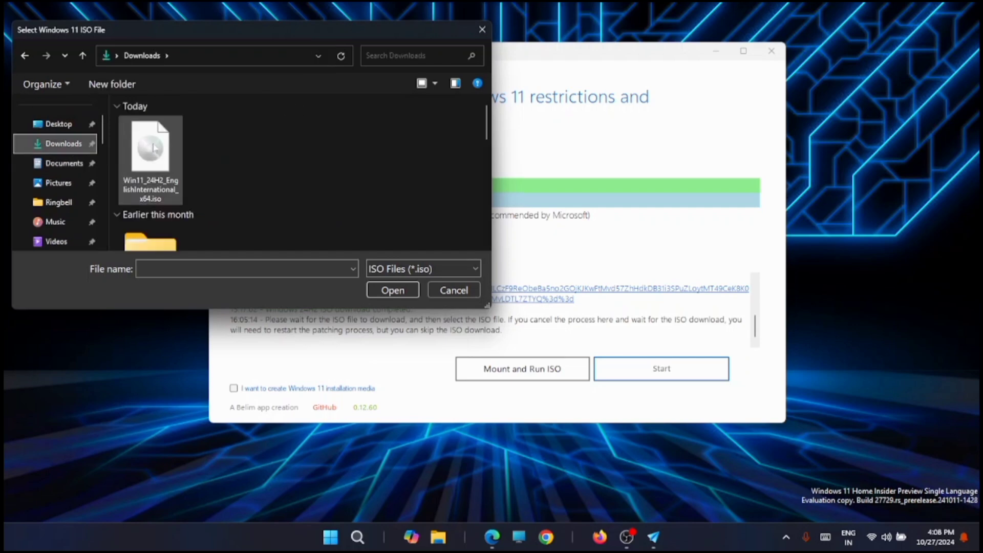
{"action": "left_click", "coordinate": [156, 153]}
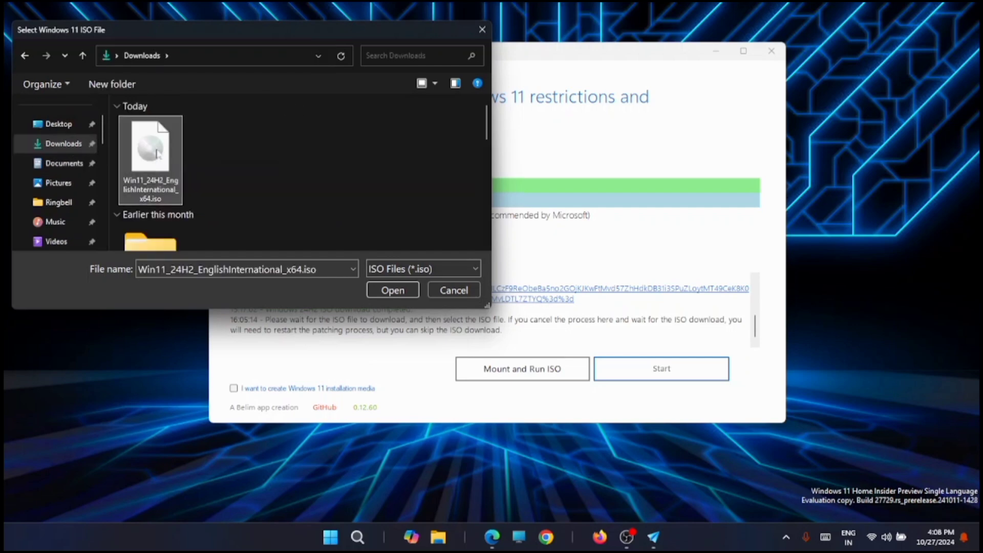
{"action": "left_click", "coordinate": [395, 294]}
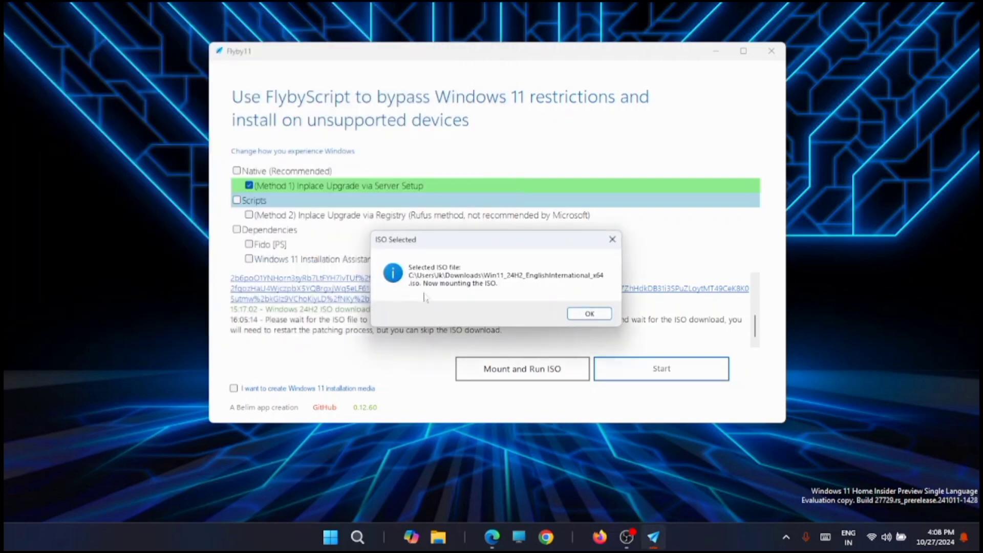
{"action": "left_click", "coordinate": [588, 311]}
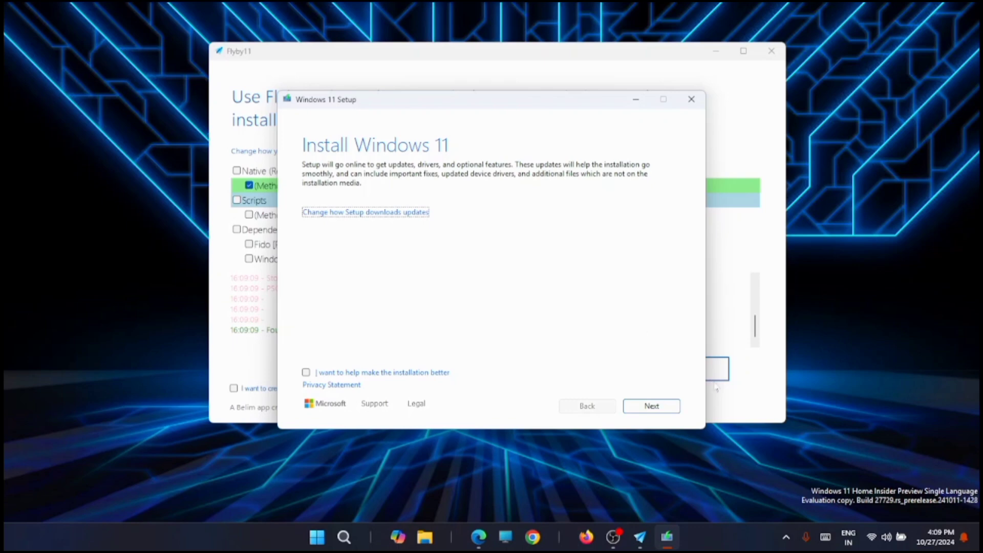
Close the Windows 11 Setup window to quit the installation
{"action": "left_click", "coordinate": [691, 100]}
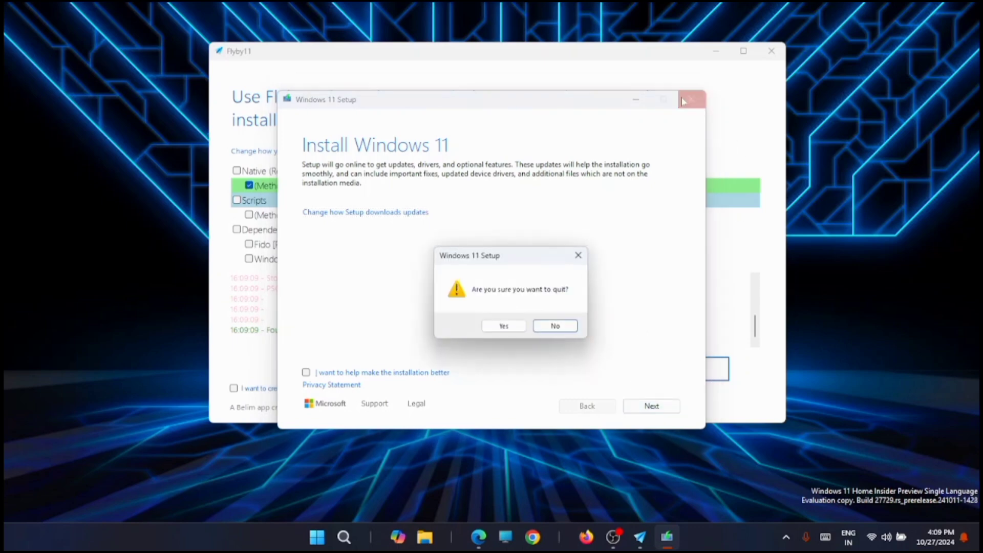